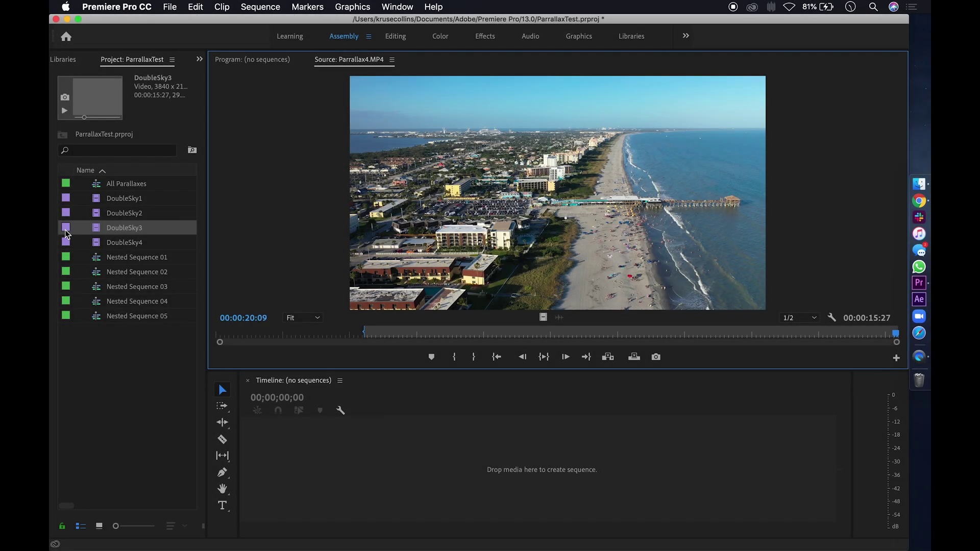
# Create a DoubleSky3 sequence from the drone clip and duplicate the clip onto V2.
pyautogui.moveTo(66, 233); pyautogui.dragTo(384, 483)
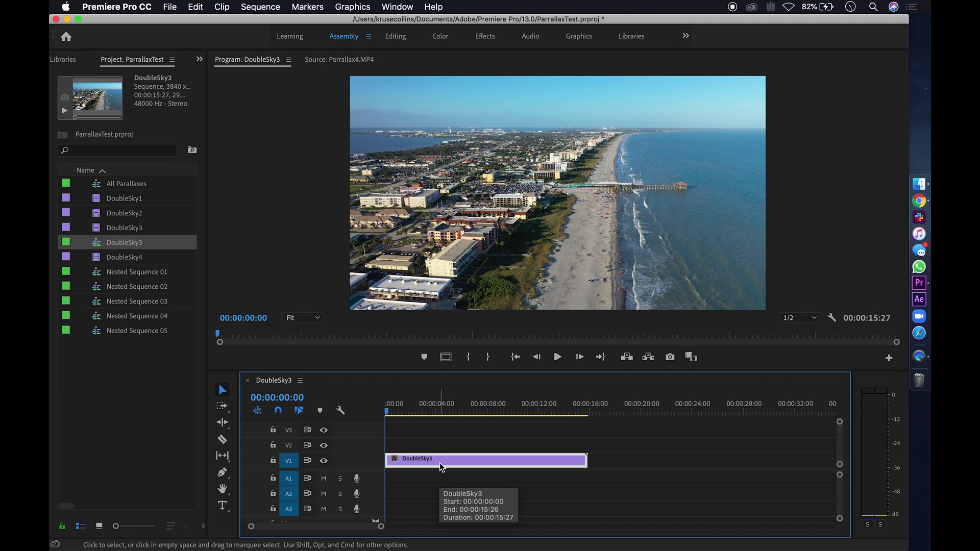
pyautogui.moveTo(440, 463); pyautogui.dragTo(439, 449)
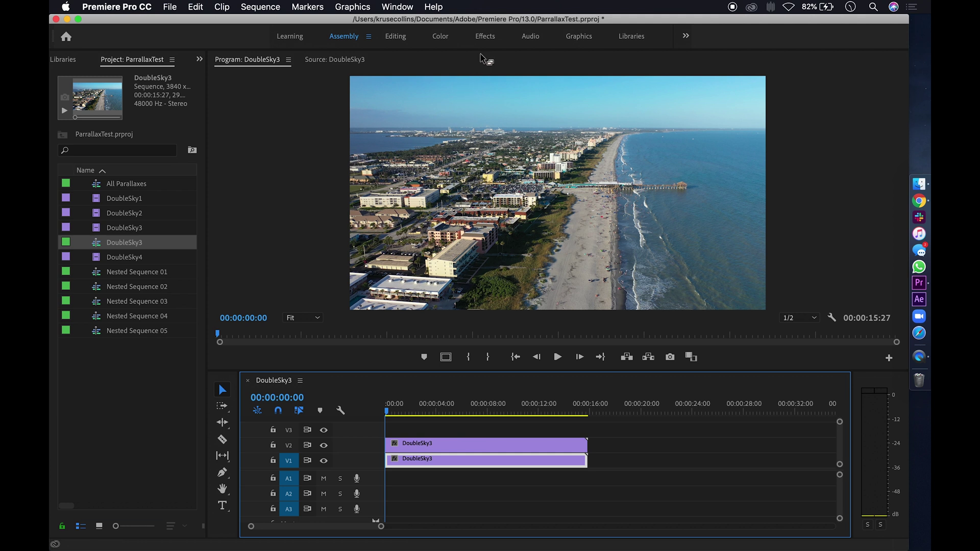
# In the Effects workspace, rotate the V2 copy to 180° and lower its opacity to 62%.
pyautogui.click(485, 37)
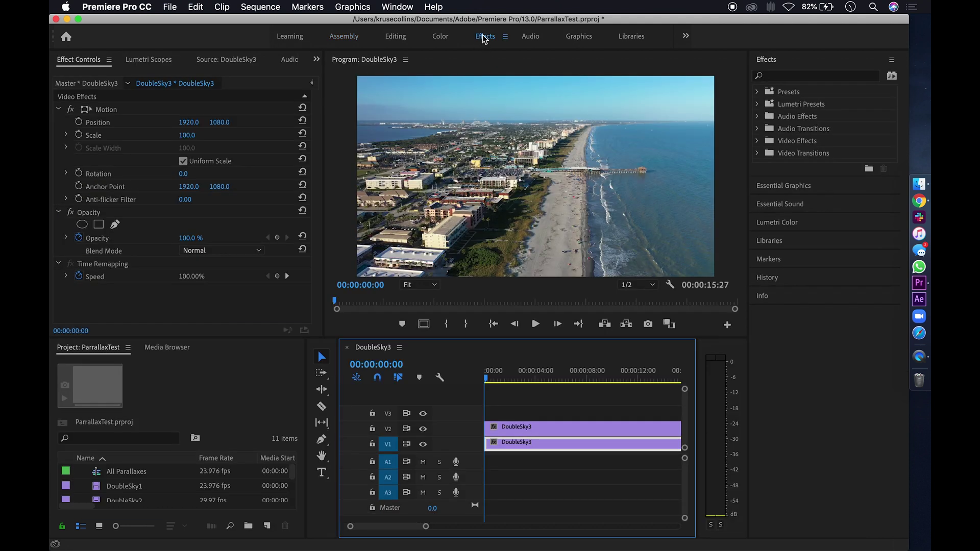
pyautogui.click(516, 425)
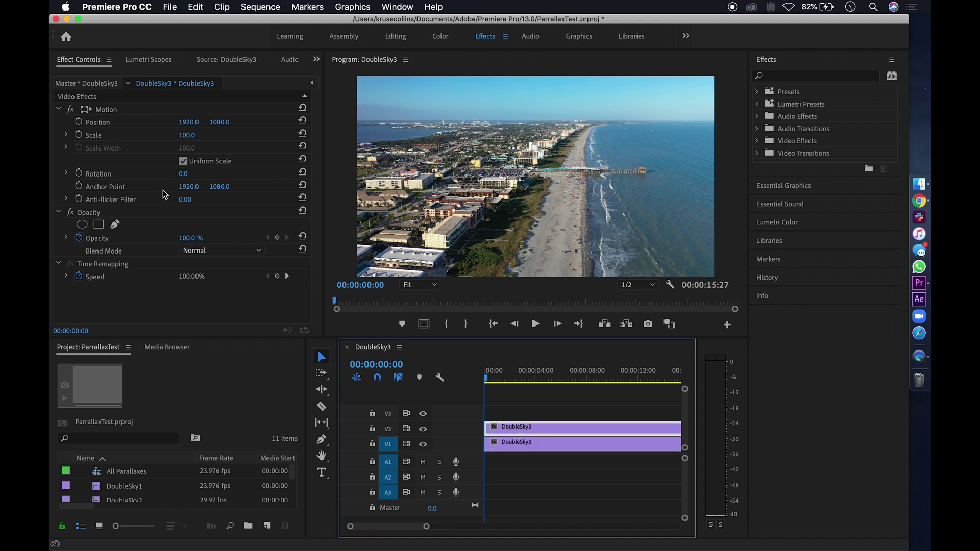
pyautogui.click(183, 174)
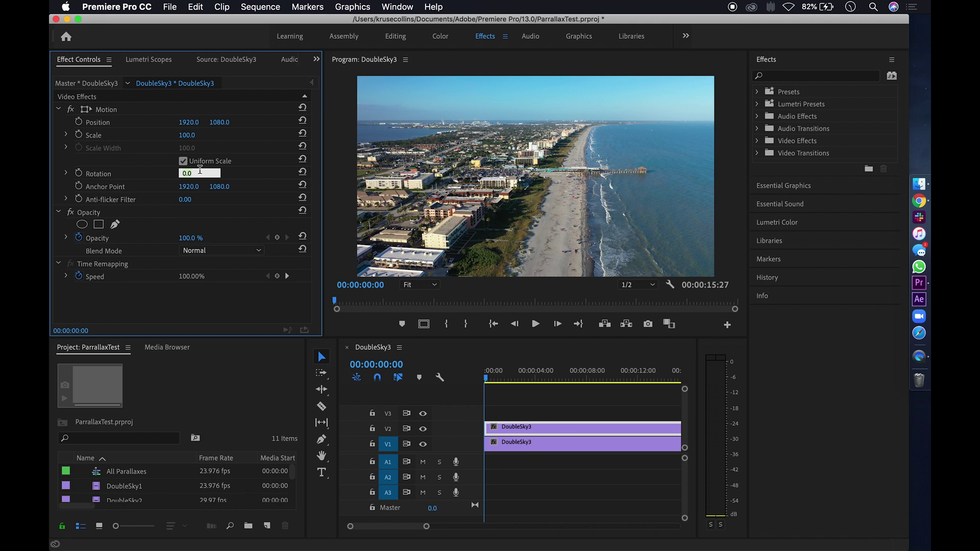
pyautogui.write('180')
pyautogui.press('Return')
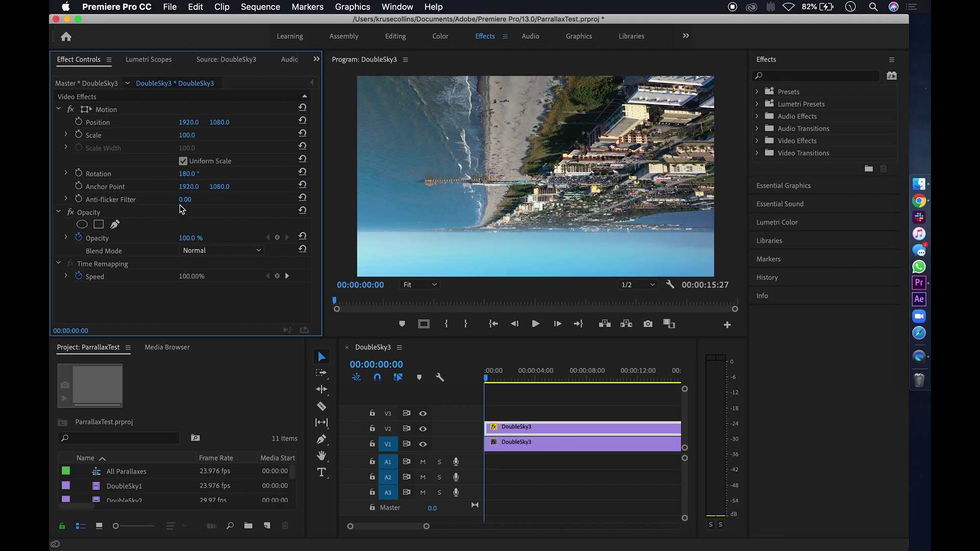
pyautogui.moveTo(190, 237); pyautogui.dragTo(172, 238)
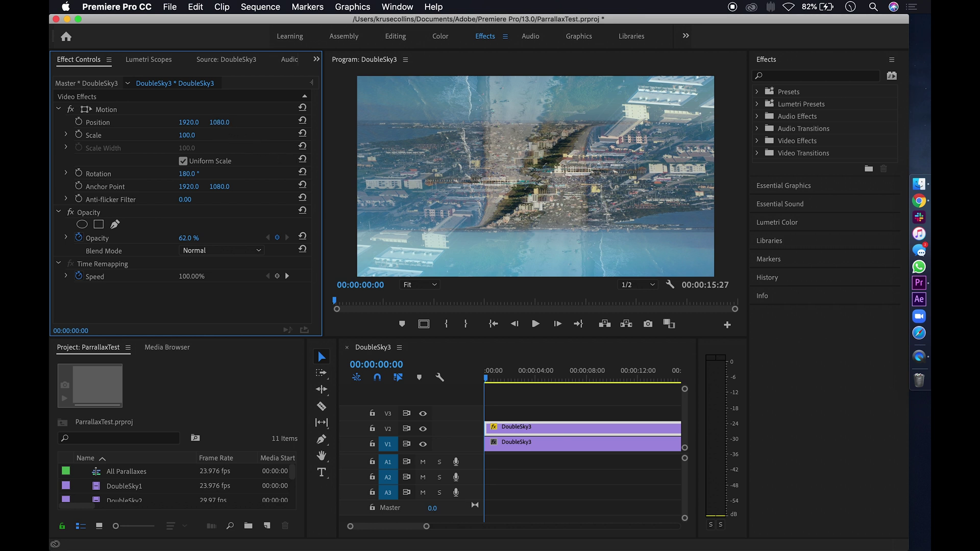
# Set the flipped copy's Position Y to 220 and the original's Position Y to 1895.
pyautogui.moveTo(219, 122); pyautogui.dragTo(220, 122)
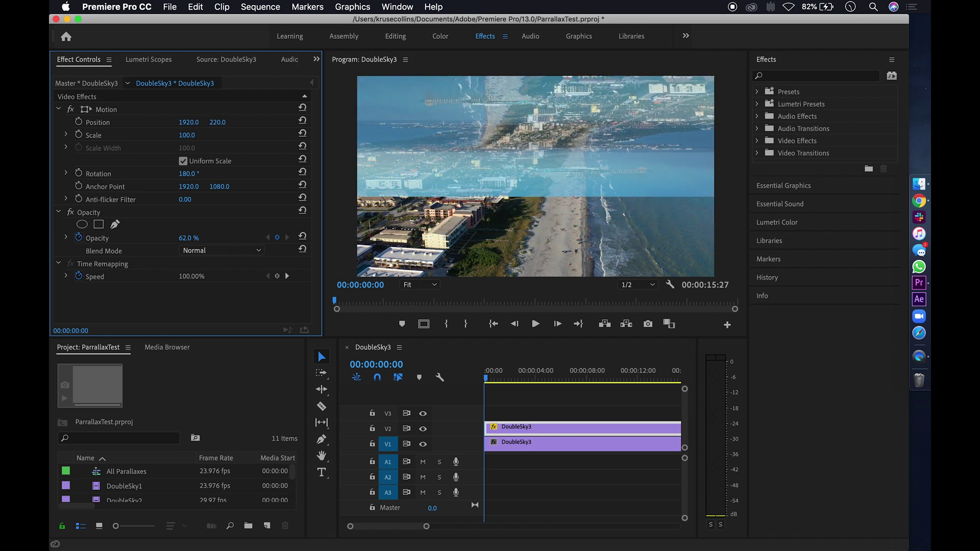
pyautogui.click(513, 442)
pyautogui.moveTo(216, 124); pyautogui.dragTo(216, 124)
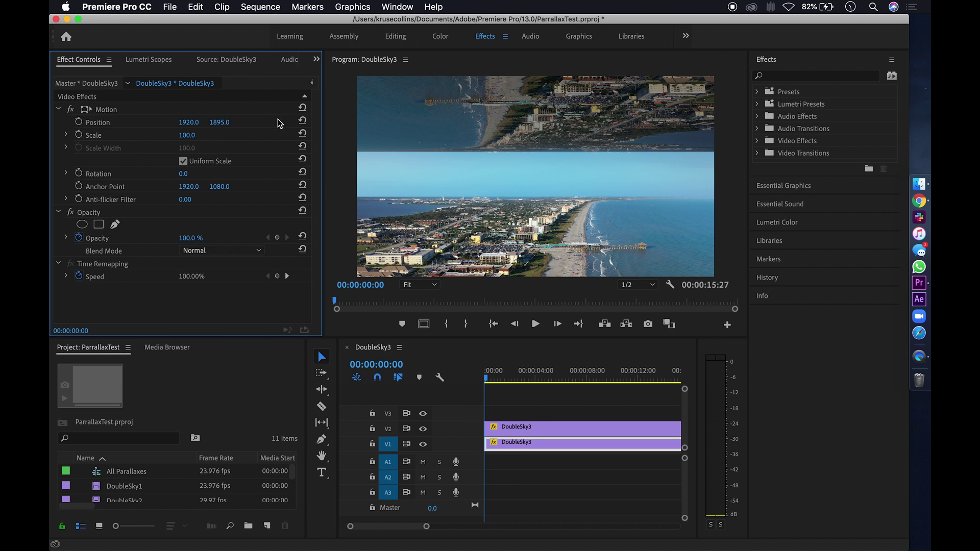
# Restore the flipped copy to 100% opacity and add a four-point polygon mask.
pyautogui.click(540, 427)
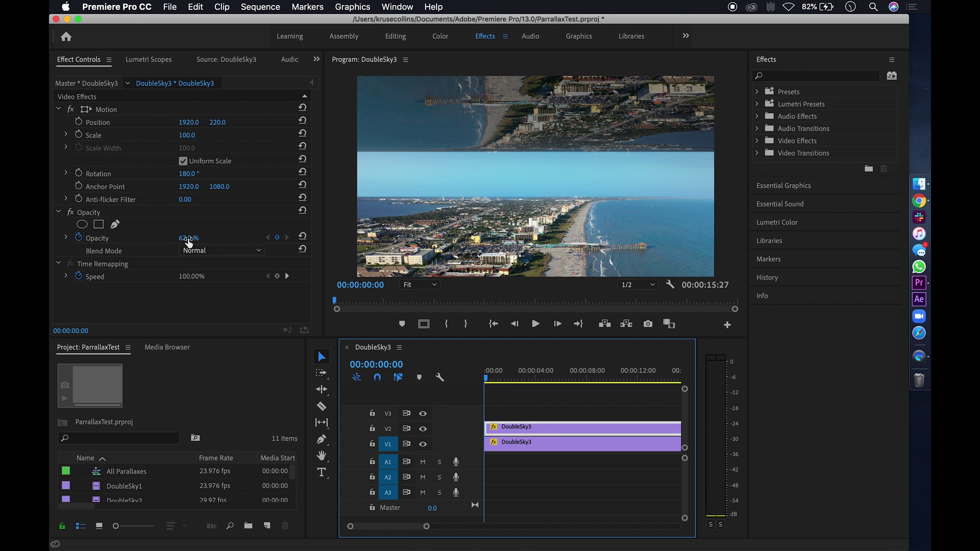
pyautogui.moveTo(189, 238); pyautogui.dragTo(196, 238)
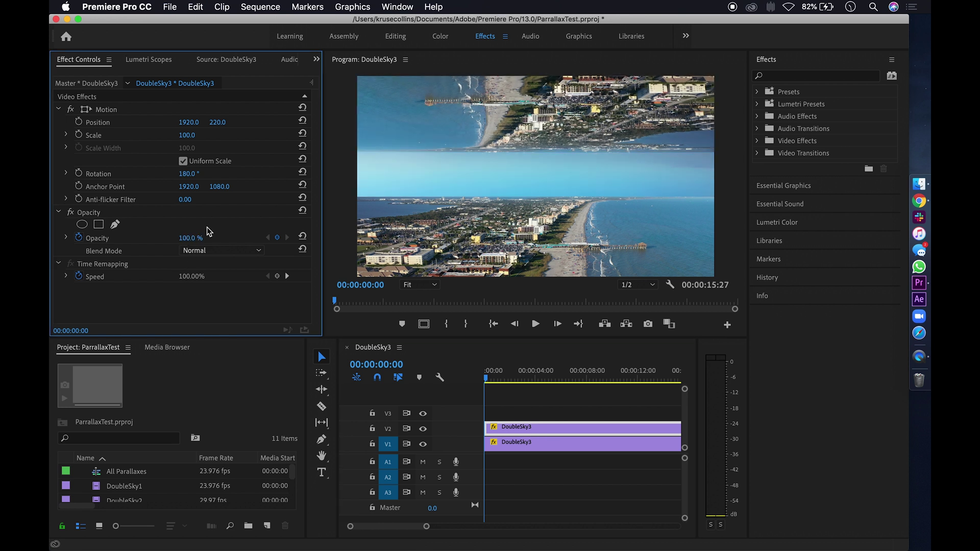
pyautogui.click(98, 226)
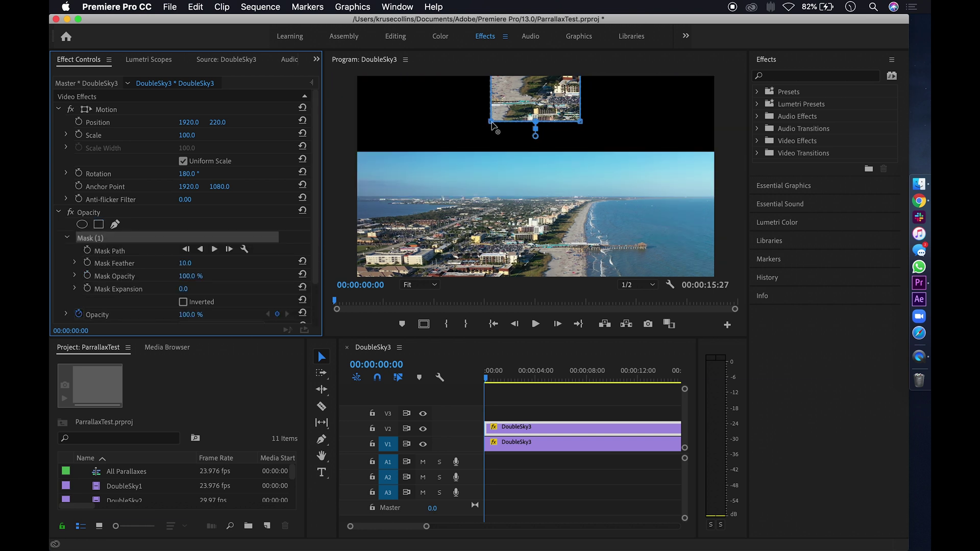
# Stretch the mask's corners to cover the top of the frame down to the horizon.
pyautogui.moveTo(492, 124); pyautogui.dragTo(352, 176)
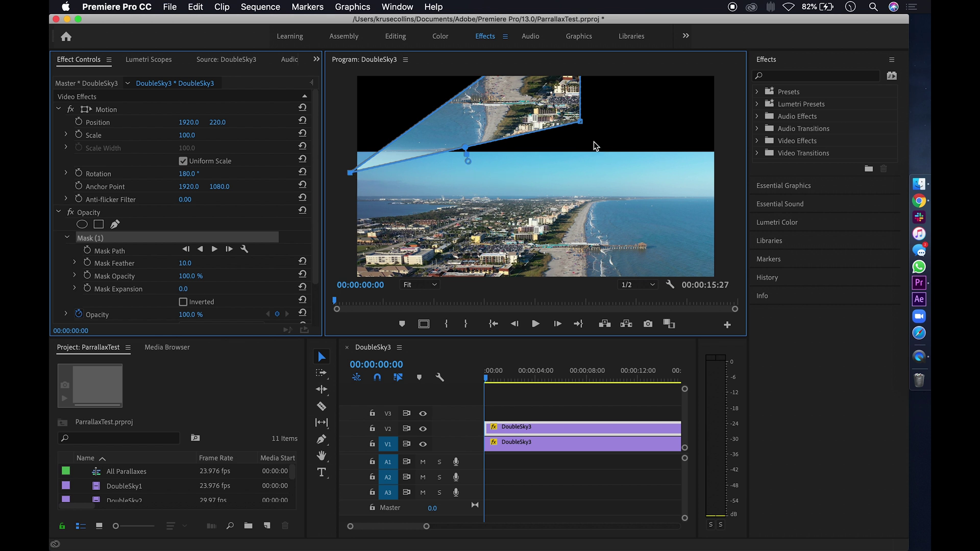
pyautogui.moveTo(580, 122); pyautogui.dragTo(721, 174)
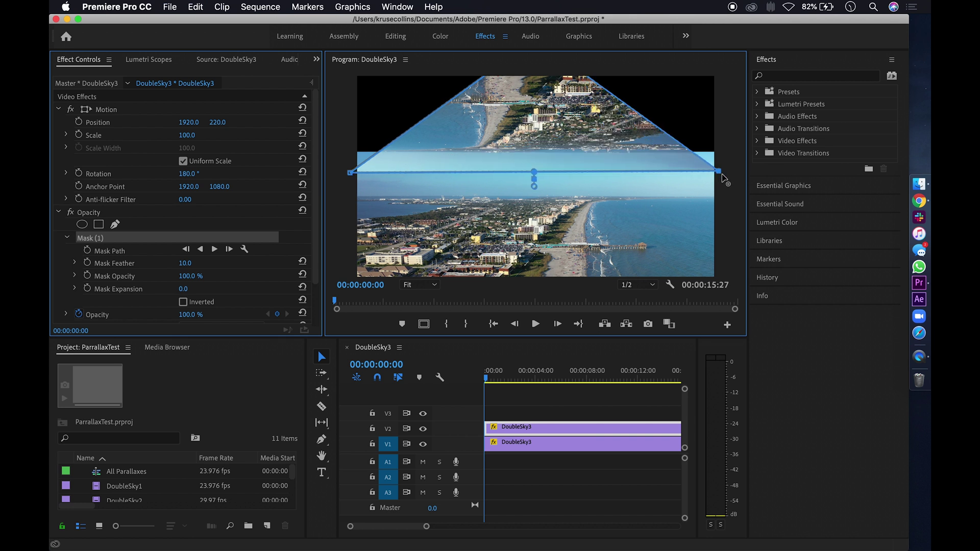
pyautogui.moveTo(589, 78); pyautogui.dragTo(719, 76)
pyautogui.moveTo(483, 76); pyautogui.dragTo(350, 78)
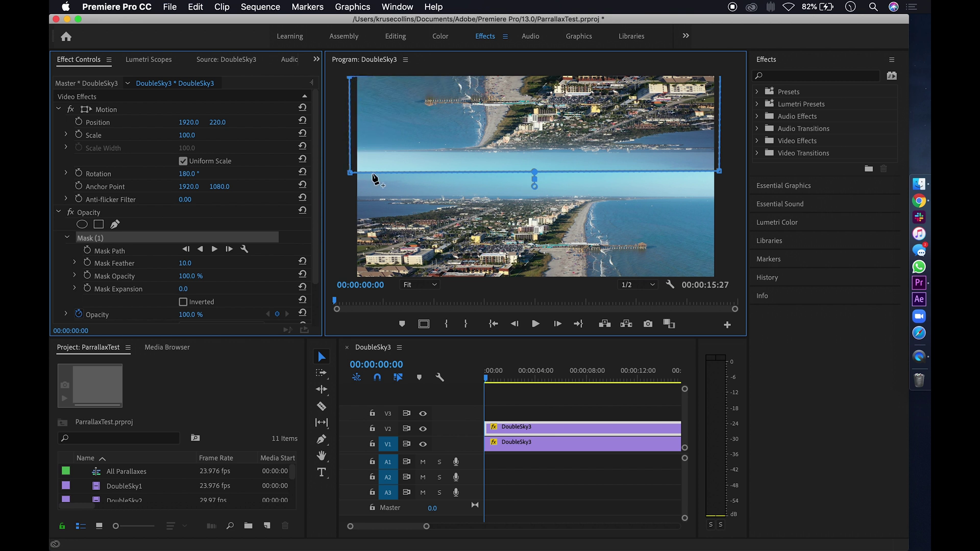
# Raise the mask feather to 247.
pyautogui.click(190, 264)
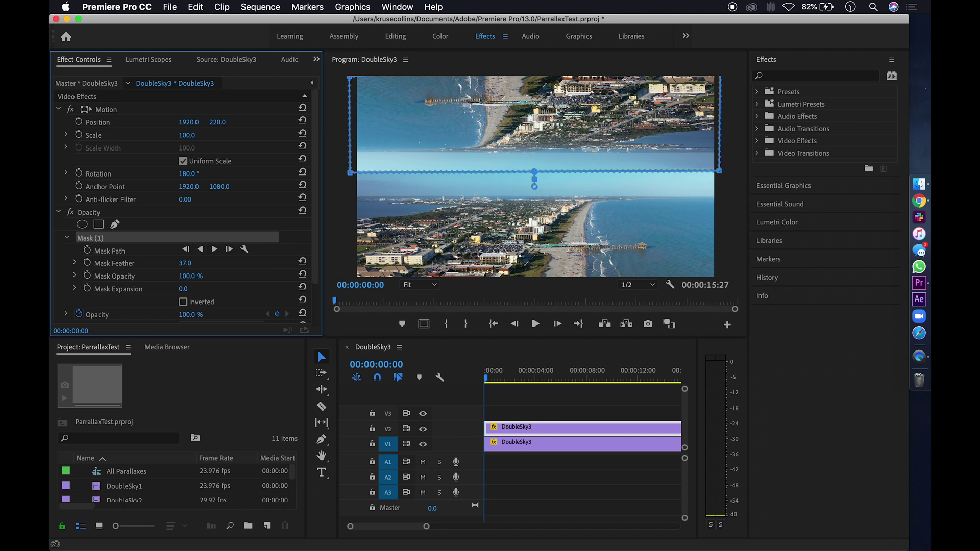
pyautogui.moveTo(191, 264); pyautogui.dragTo(291, 264)
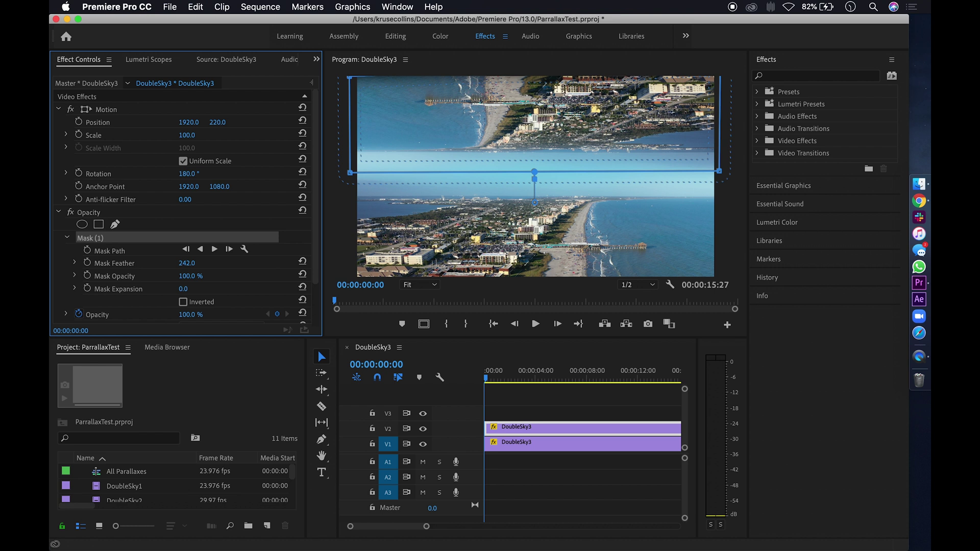
pyautogui.moveTo(296, 264); pyautogui.dragTo(297, 265)
# At 25% preview zoom, pull the mask's left, top and right vertices outward.
pyautogui.moveTo(350, 173); pyautogui.dragTo(336, 173)
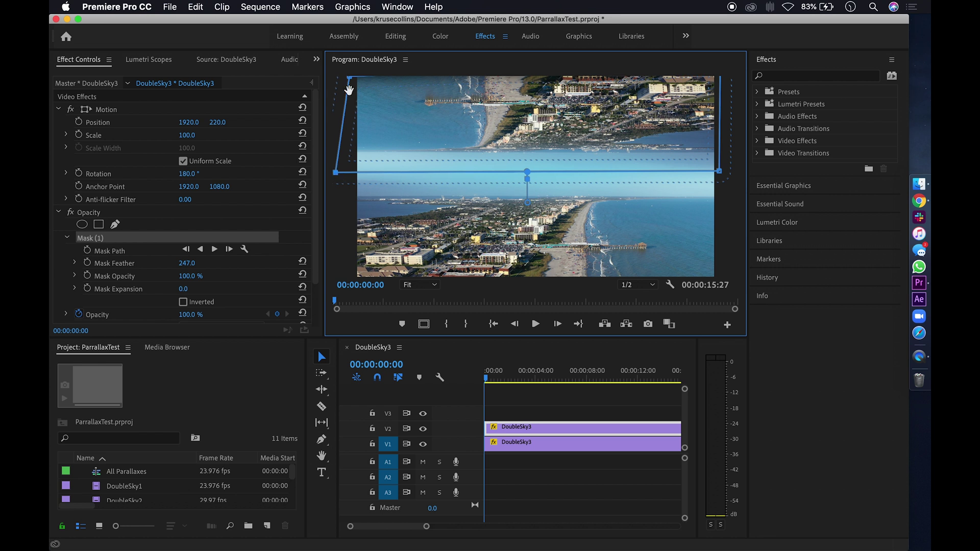
pyautogui.moveTo(349, 77); pyautogui.dragTo(333, 53)
pyautogui.click(420, 284)
pyautogui.click(422, 321)
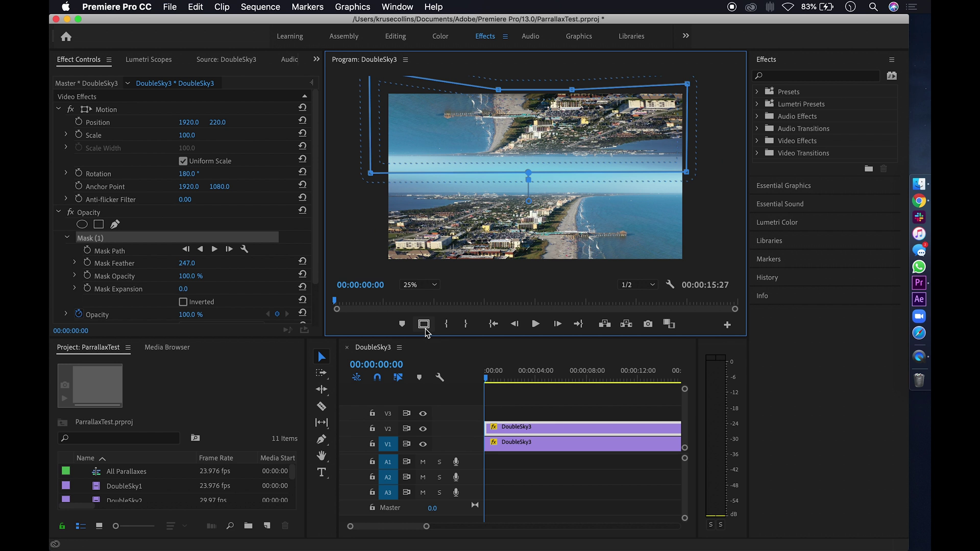
pyautogui.moveTo(498, 90); pyautogui.dragTo(498, 75)
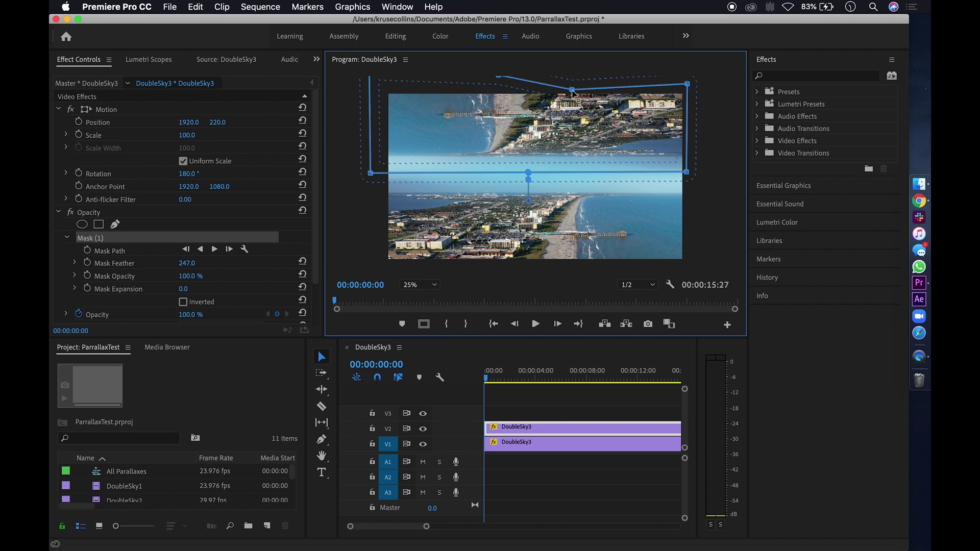
pyautogui.moveTo(572, 92); pyautogui.dragTo(575, 70)
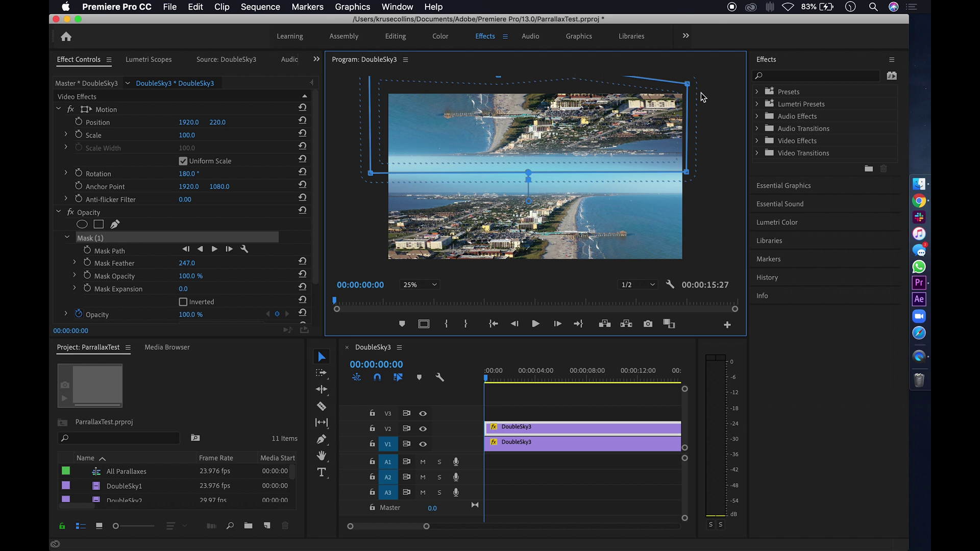
pyautogui.moveTo(689, 85); pyautogui.dragTo(702, 81)
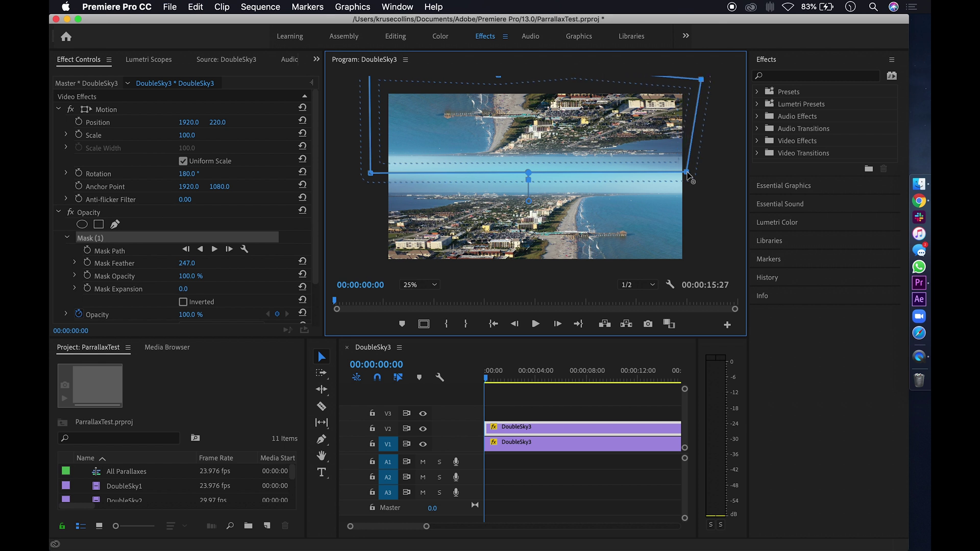
pyautogui.moveTo(688, 174); pyautogui.dragTo(705, 172)
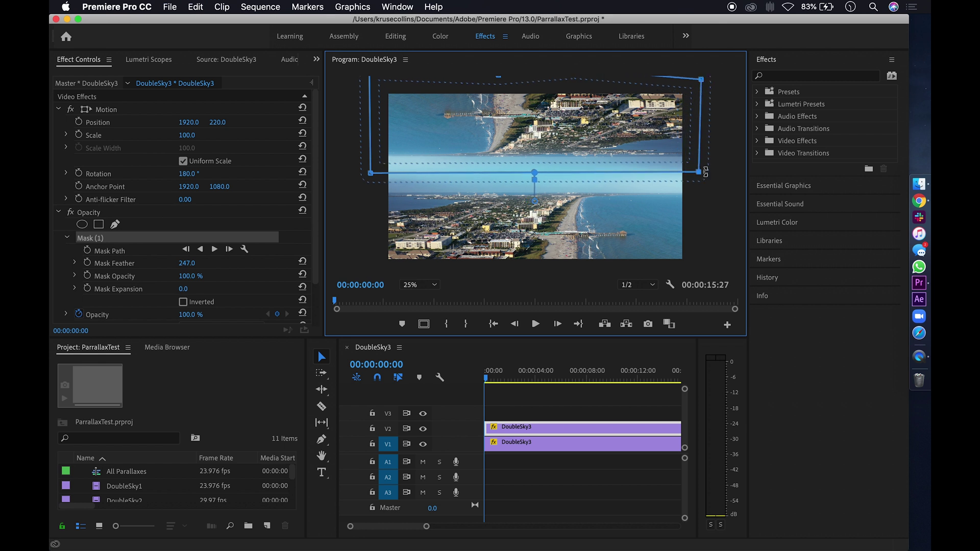
pyautogui.click(185, 266)
# Deselect the clip and set the Program monitor zoom to Fit.
pyautogui.click(546, 403)
pyautogui.click(427, 285)
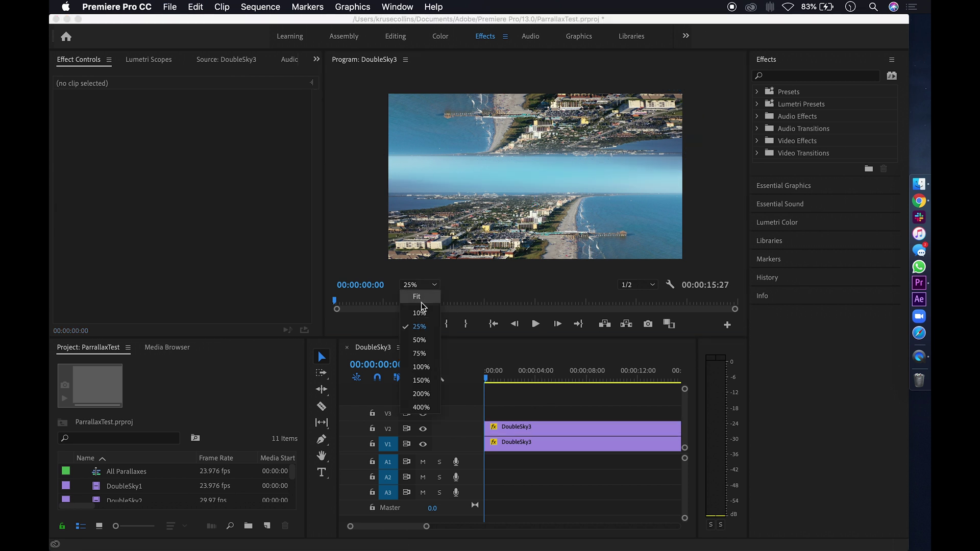
pyautogui.click(419, 300)
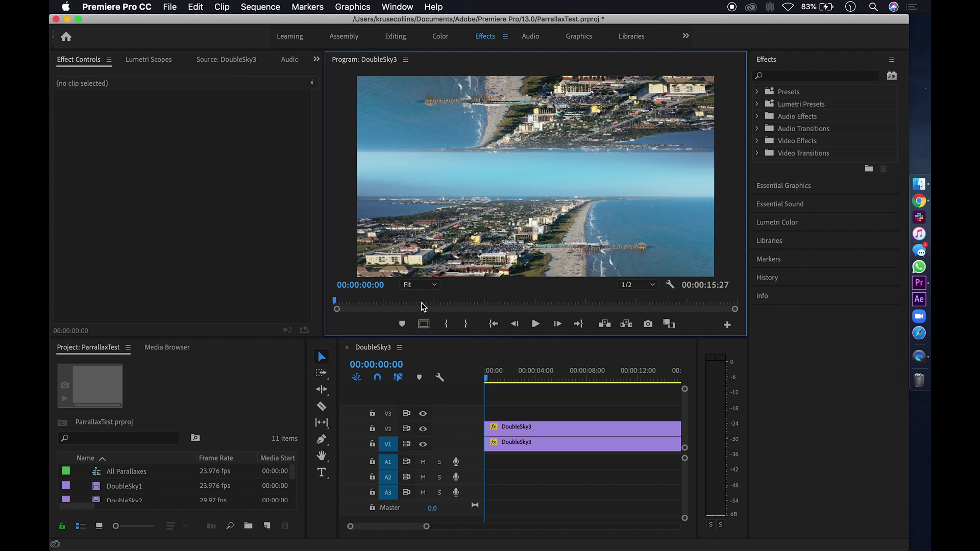
# Play the DoubleSky3 sequence through to its 00:00:15:27 end.
pyautogui.press('space')
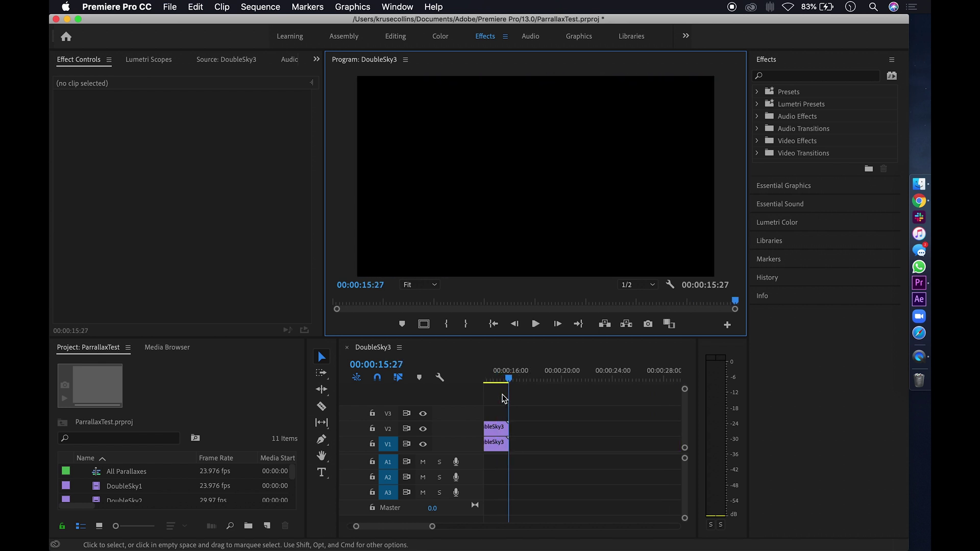
pyautogui.scroll(5, 504, 398)
pyautogui.click(501, 418)
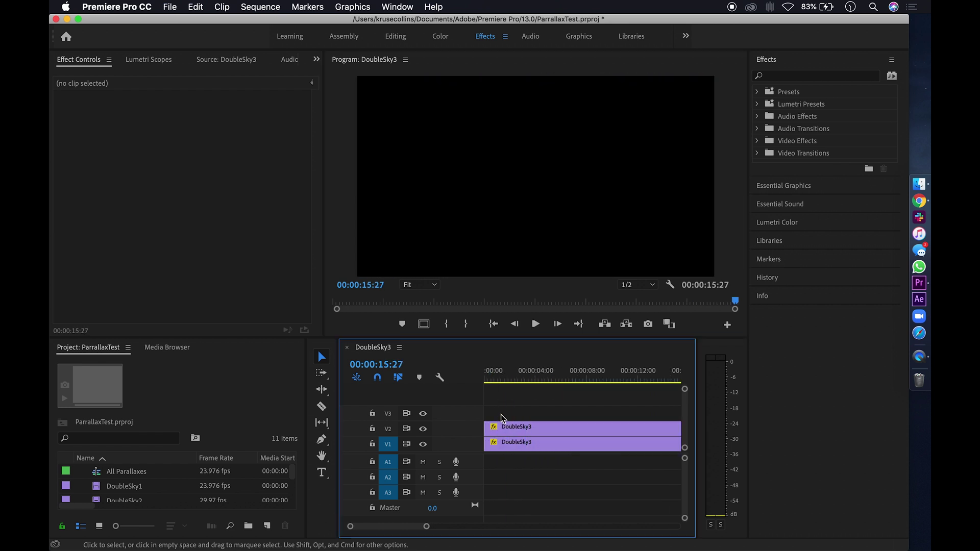
# Nest both DoubleSky3 clips into Nested Sequence 04 using the default name.
pyautogui.moveTo(501, 418); pyautogui.dragTo(562, 467)
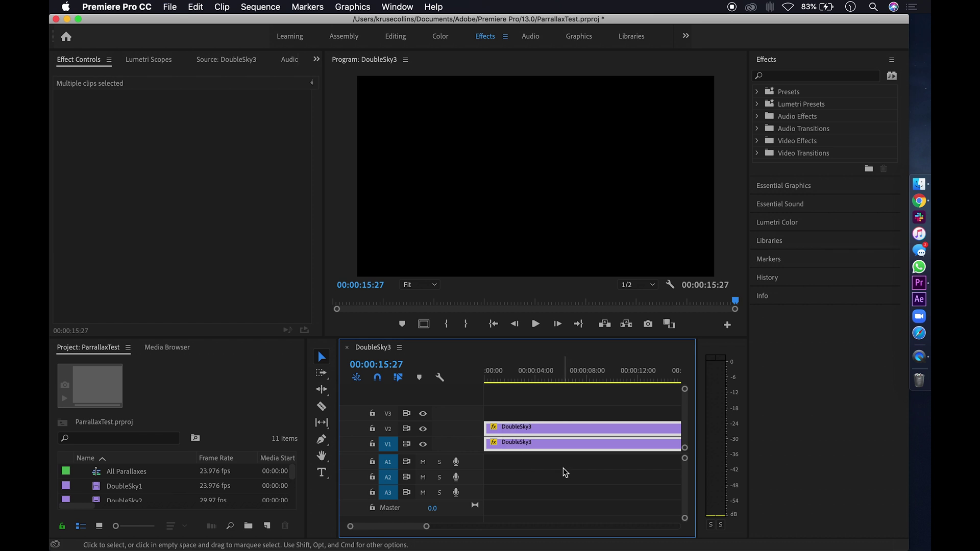
pyautogui.rightClick(522, 427)
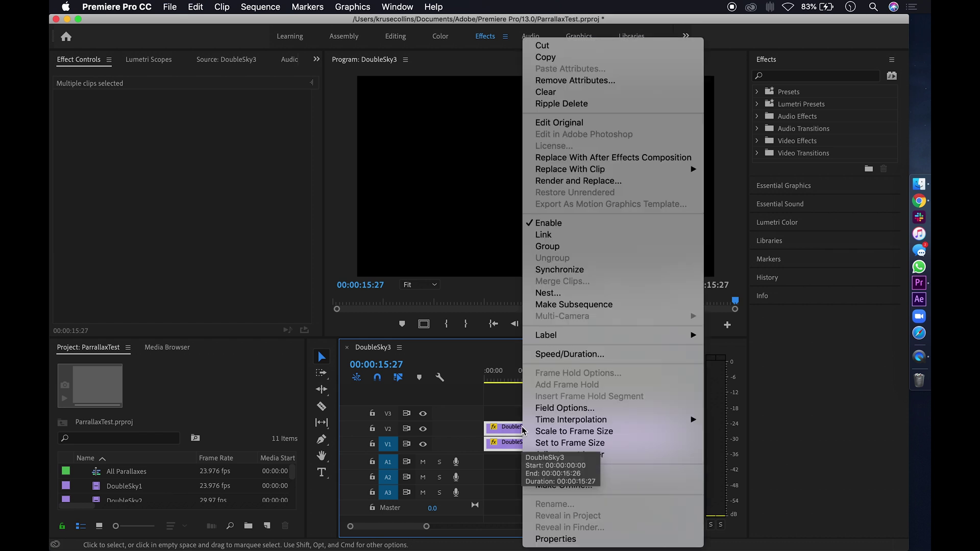
pyautogui.click(561, 295)
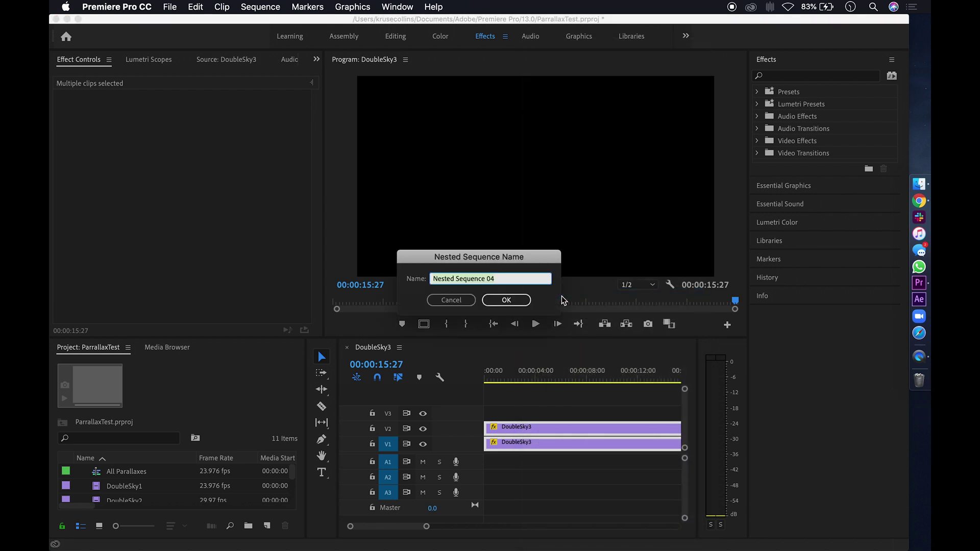
pyautogui.click(506, 300)
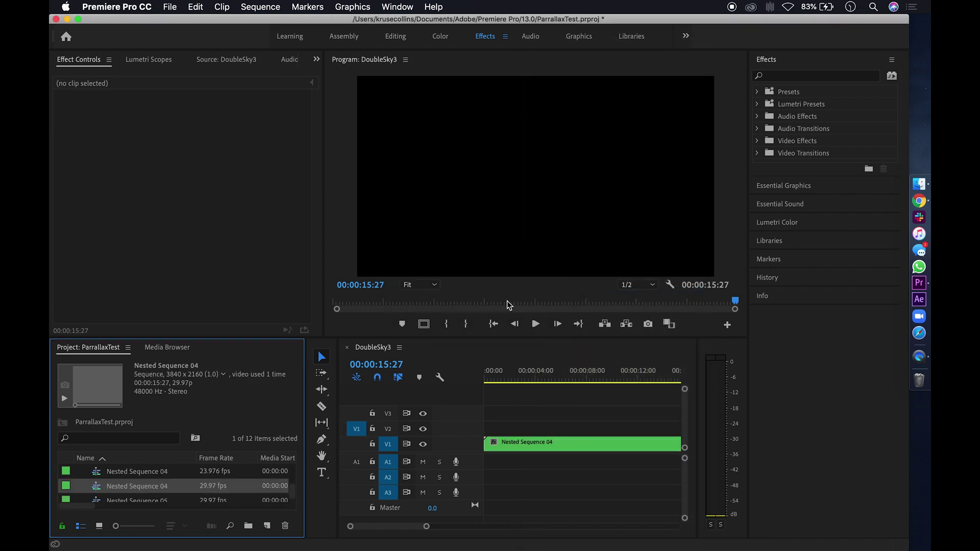
pyautogui.click(486, 384)
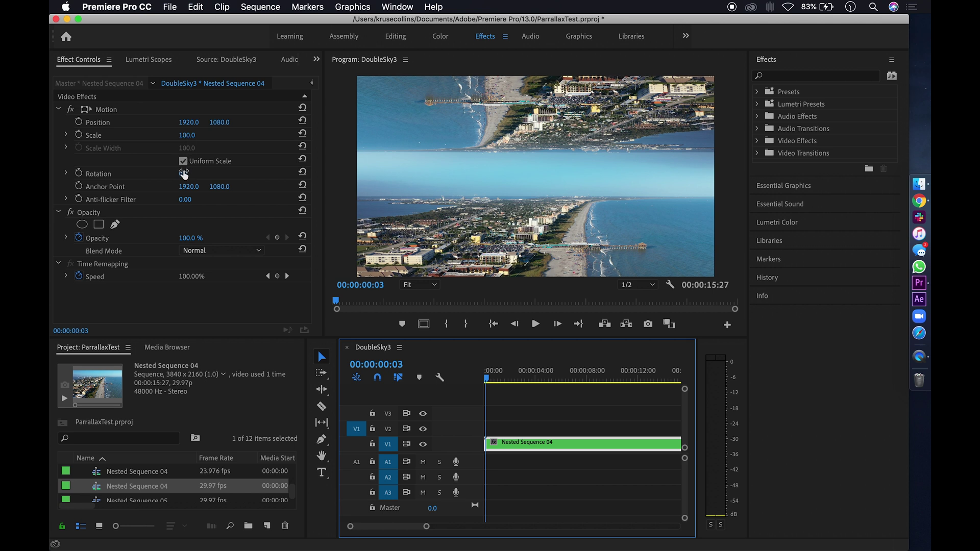
# Adjust the nested clip's rotation and scale, then play it back to preview.
pyautogui.moveTo(183, 173); pyautogui.dragTo(184, 173)
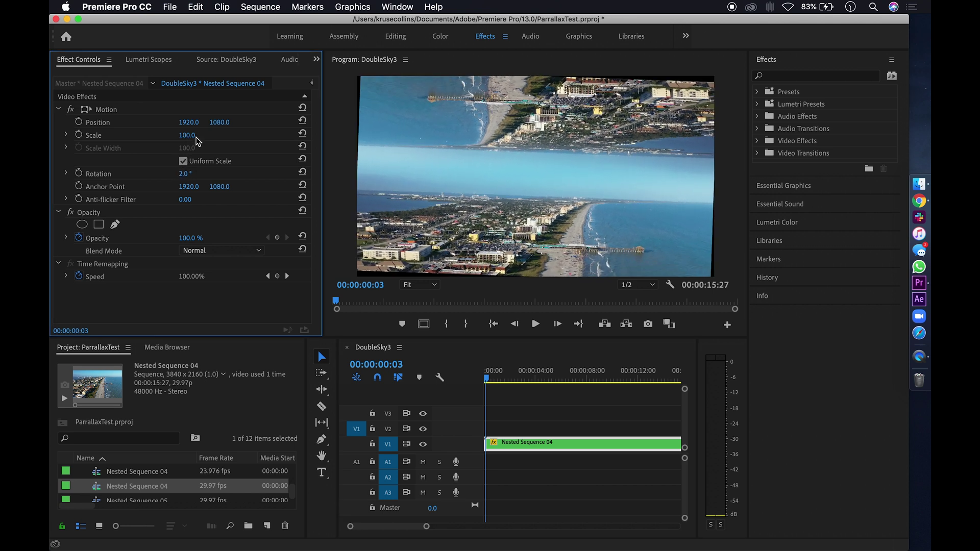
pyautogui.moveTo(194, 137); pyautogui.dragTo(196, 134)
pyautogui.press('space')
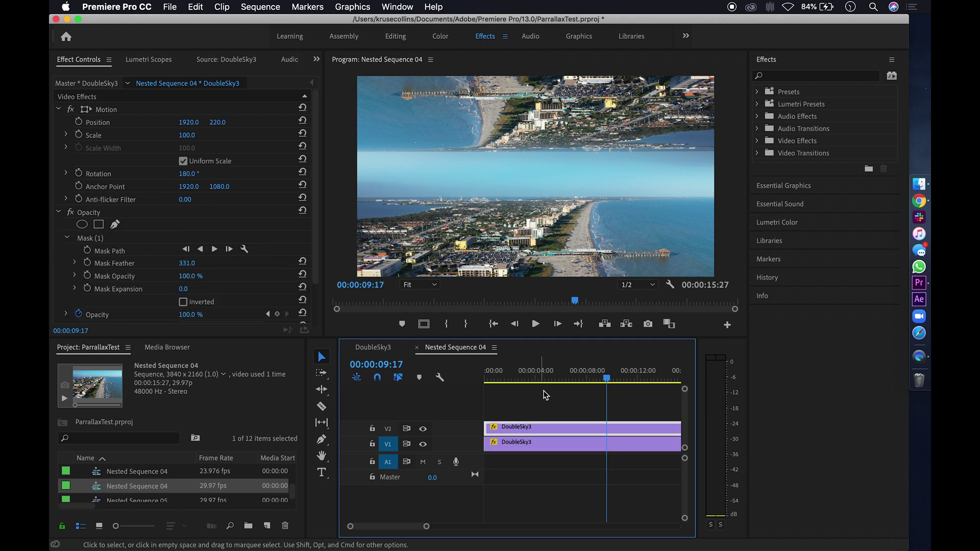
# Add three vertices to bend the mask edge into a wavy line and reduce feather to 179.
pyautogui.click(133, 253)
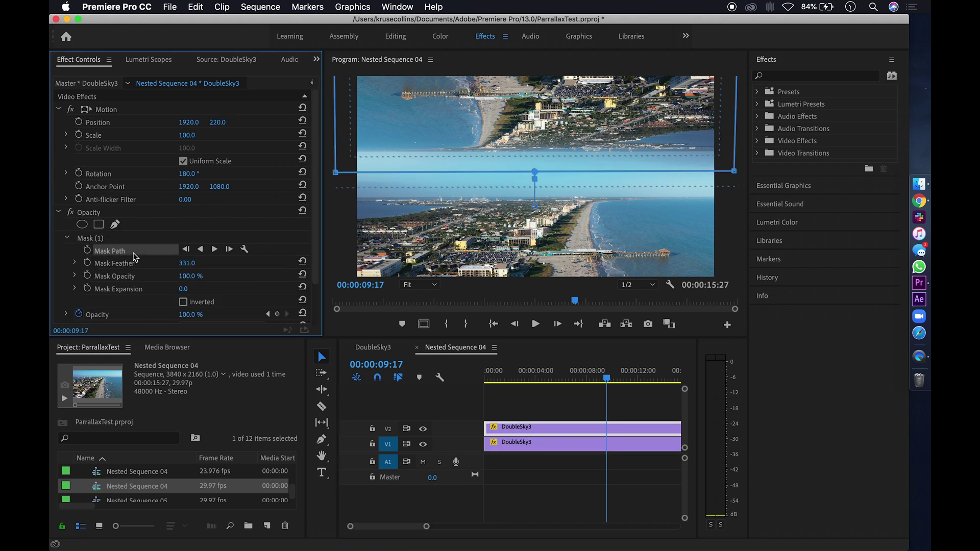
pyautogui.click(382, 174)
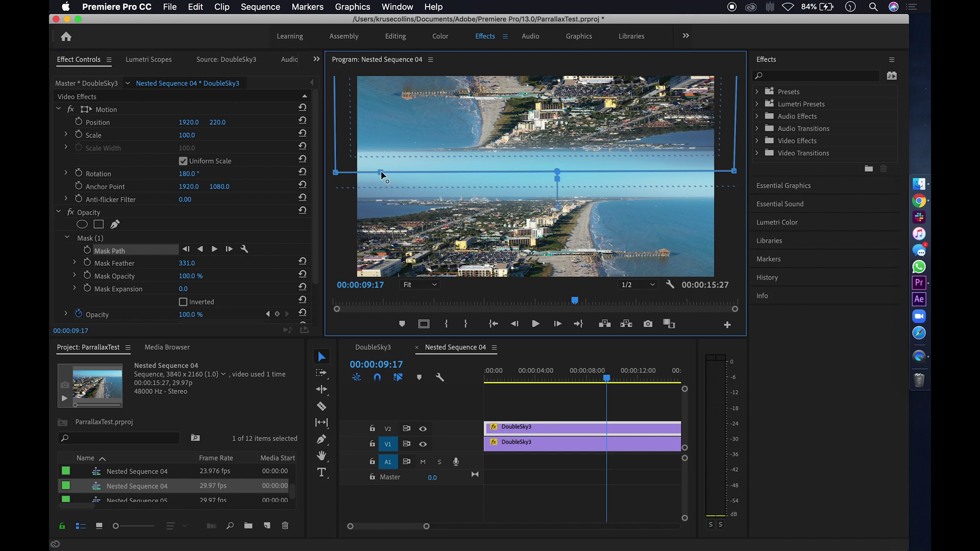
pyautogui.moveTo(380, 173); pyautogui.dragTo(380, 166)
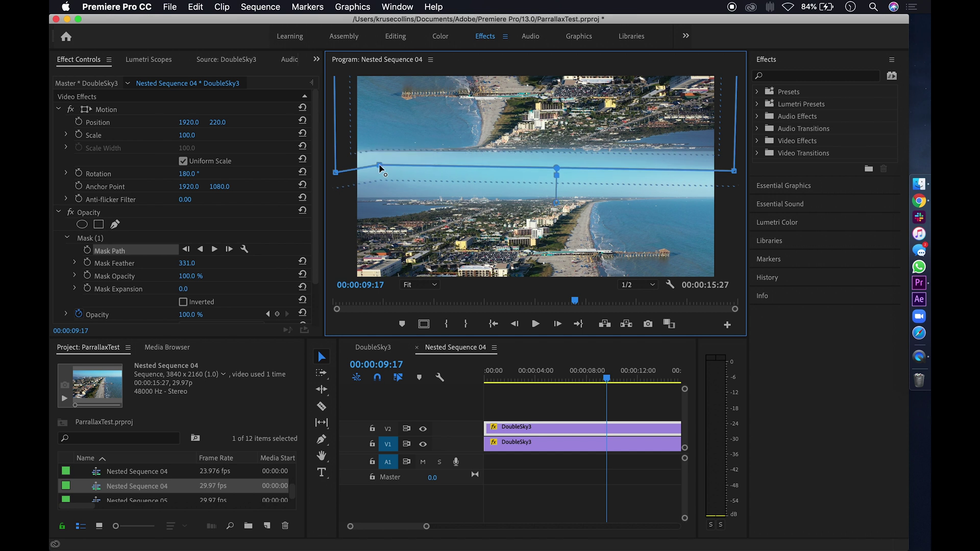
pyautogui.click(441, 167)
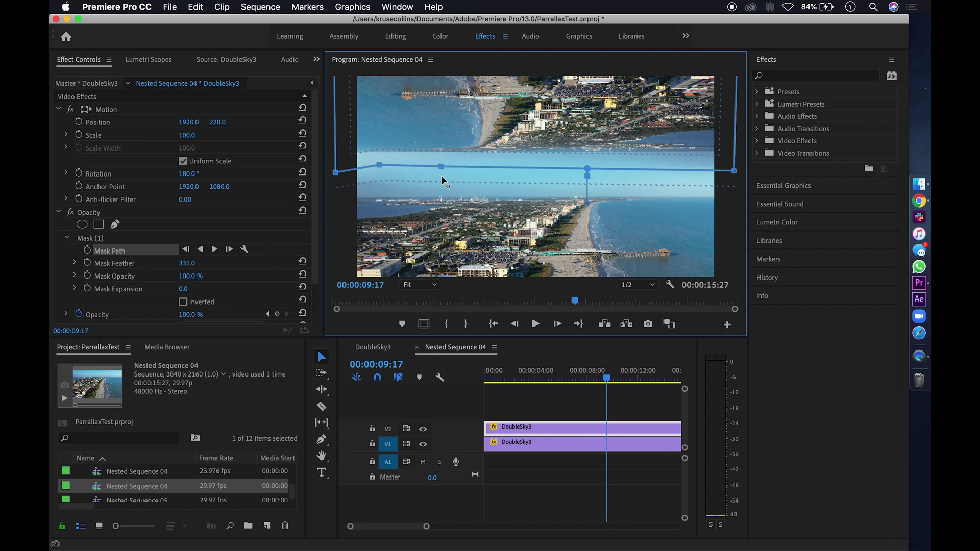
pyautogui.moveTo(441, 166); pyautogui.dragTo(487, 174)
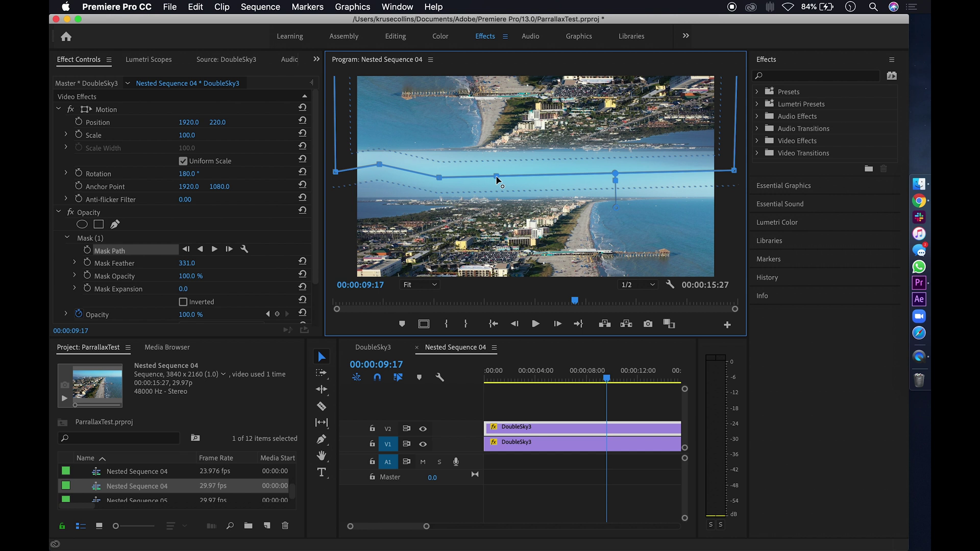
pyautogui.click(489, 173)
pyautogui.moveTo(489, 174); pyautogui.dragTo(483, 174)
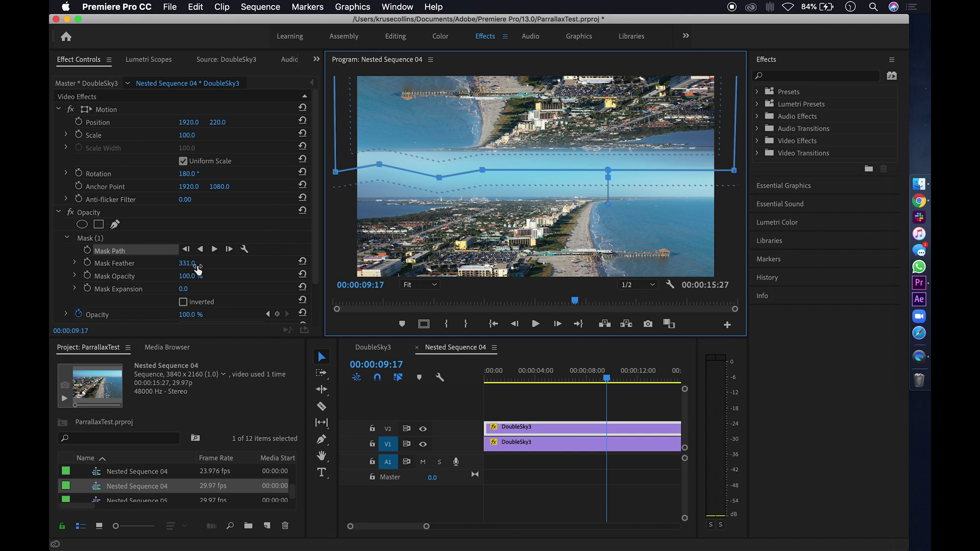
pyautogui.click(194, 269)
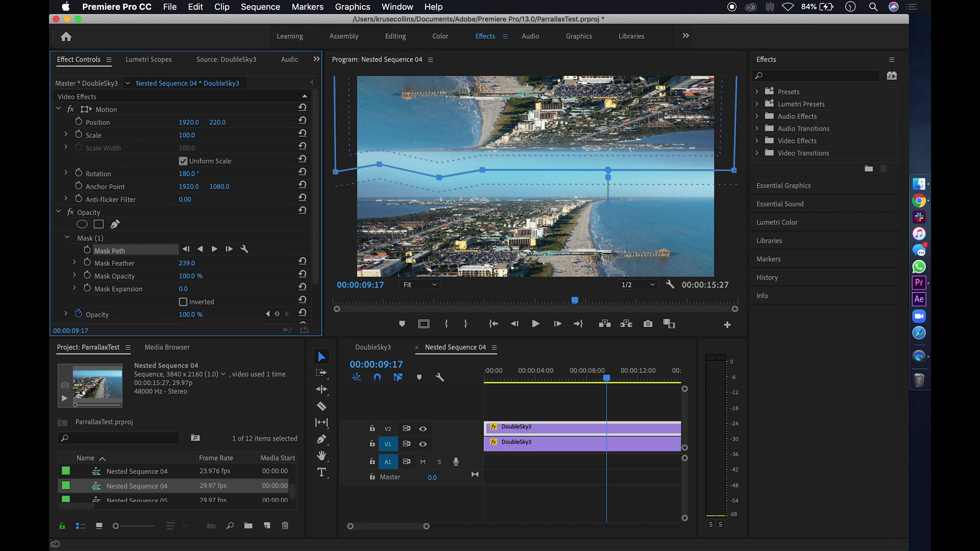
pyautogui.moveTo(186, 263); pyautogui.dragTo(157, 263)
# Step forward two frames and set a Mask Path keyframe at 00:00:09:19.
pyautogui.click(94, 135)
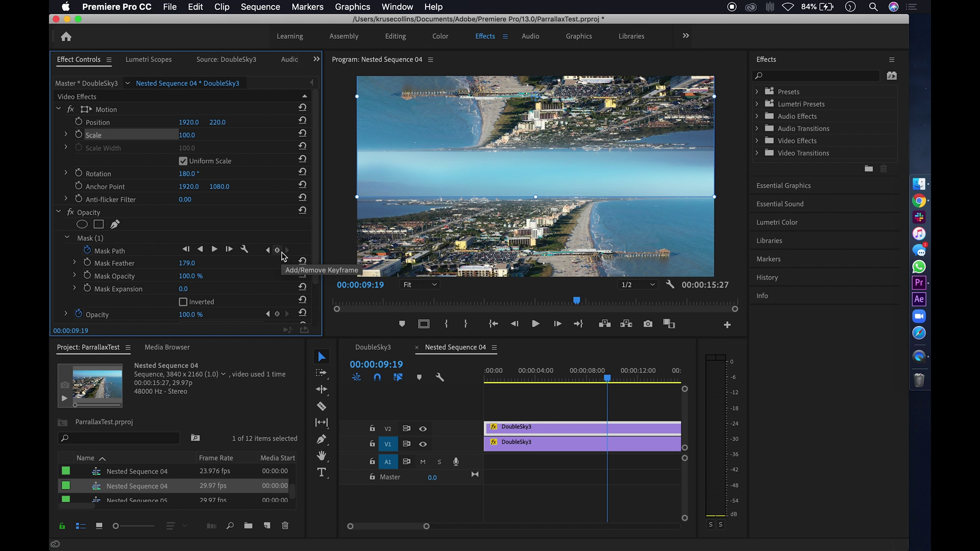
pyautogui.click(278, 251)
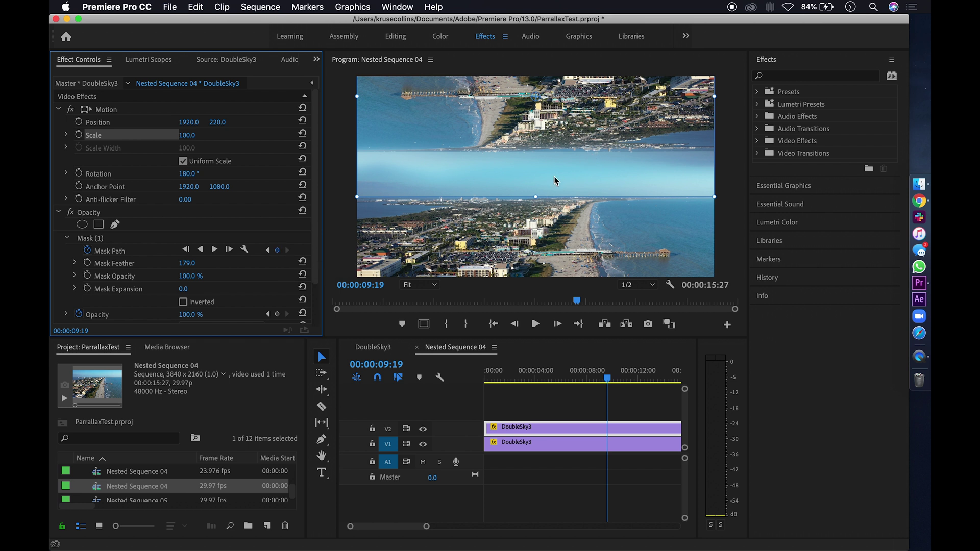